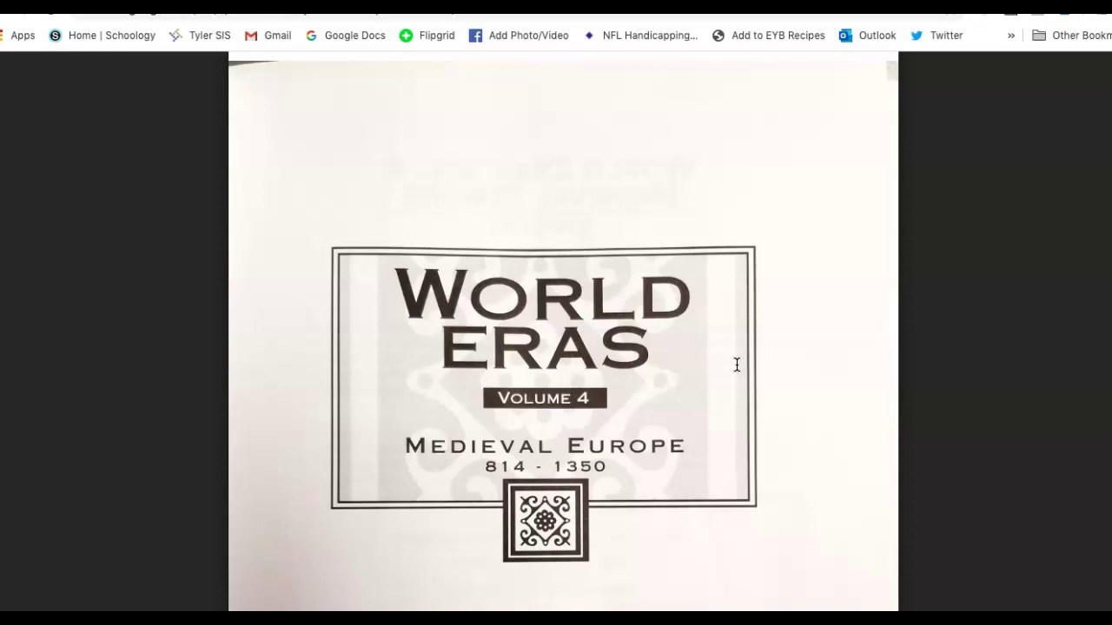
Step: Examine the title and copyright pages of the World Eras PDF for the volume, editor, publisher and publication year
mouse_move(675, 315)
mouse_move(372, 289)
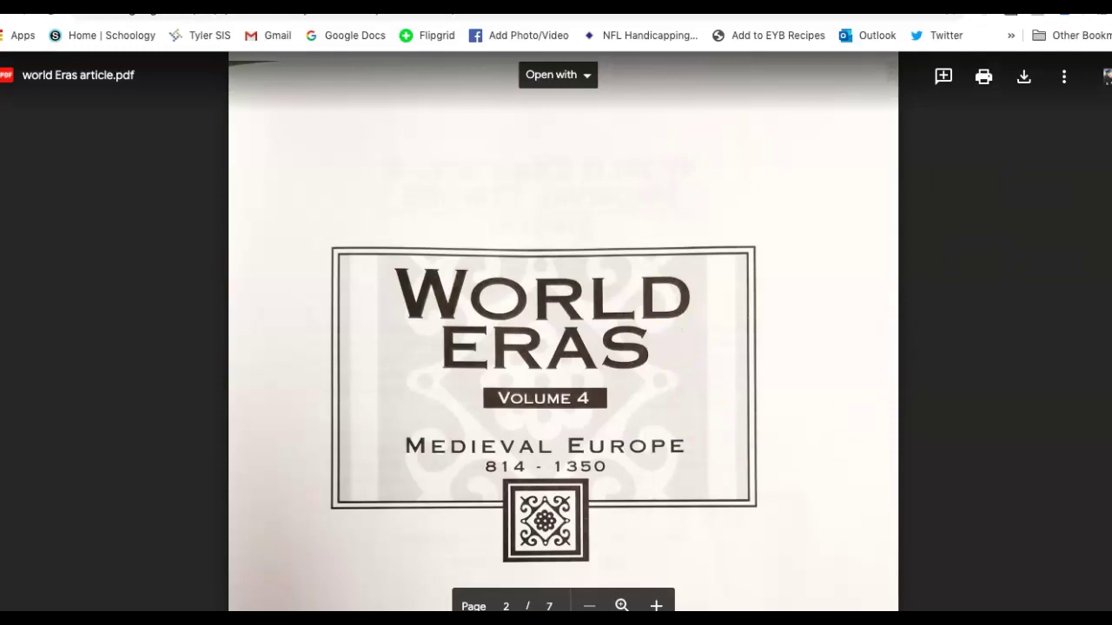
scroll(563, 330, "down", 3)
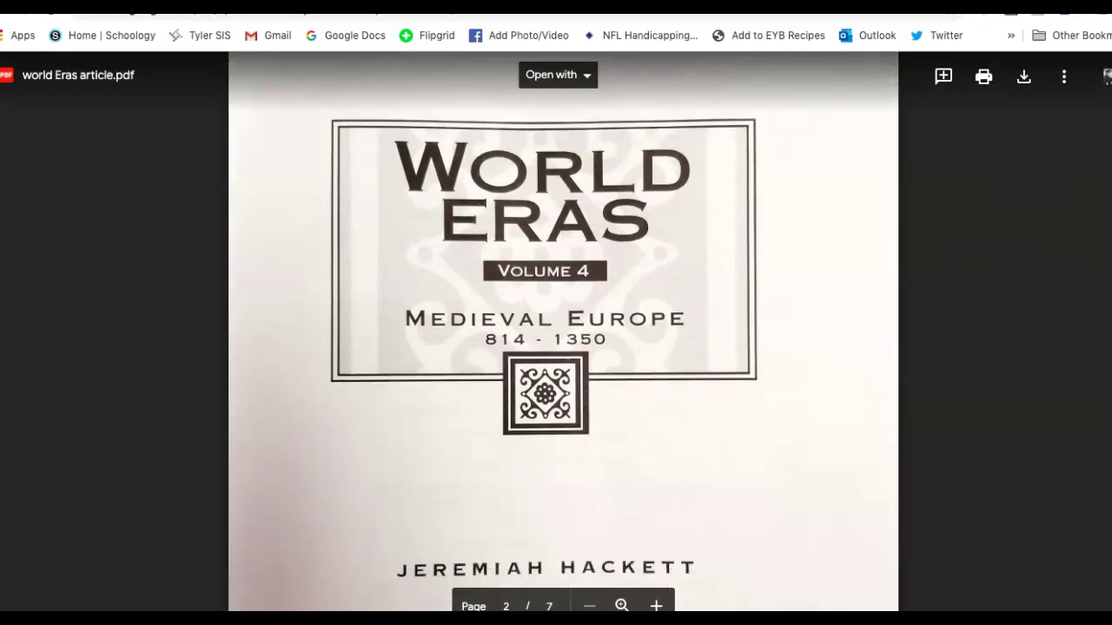
scroll(563, 330, "down", 2)
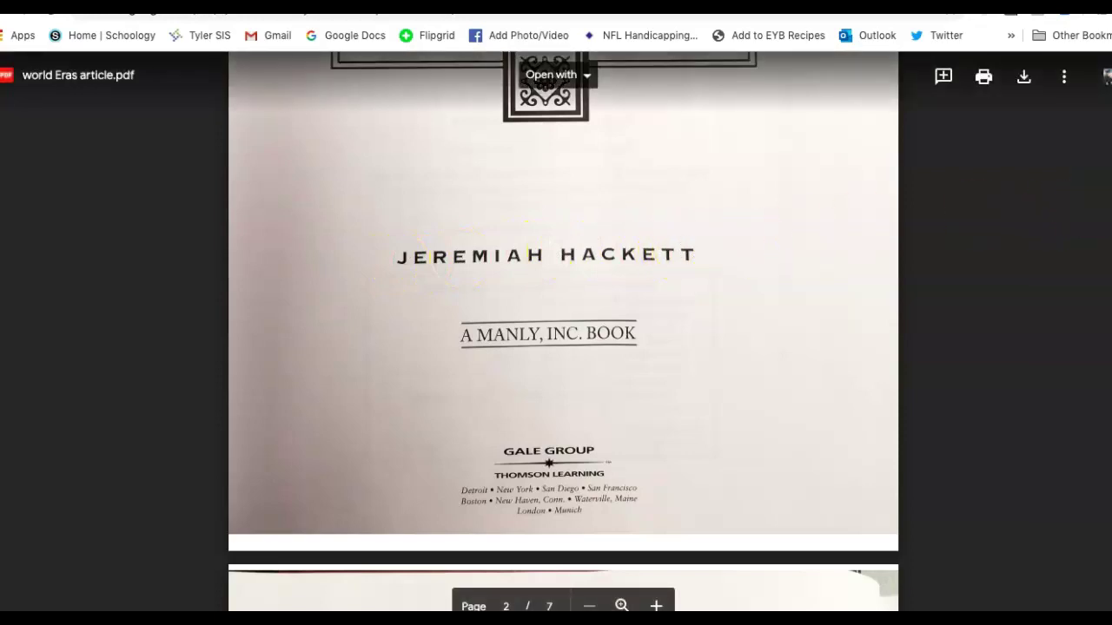
scroll(563, 330, "down", 6)
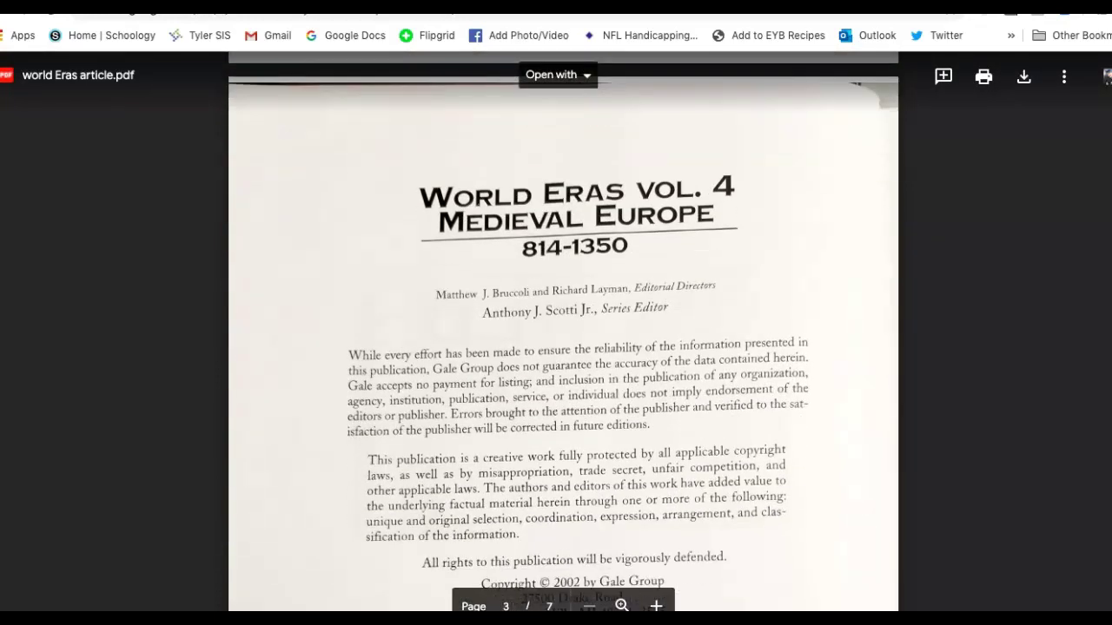
scroll(576, 345, "down", 3)
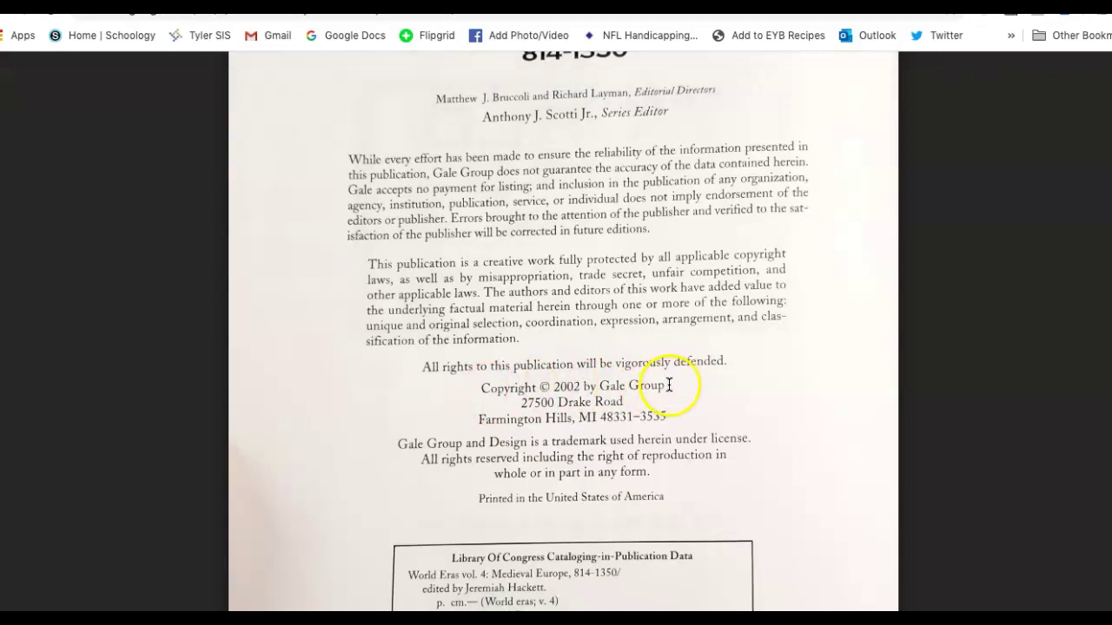
scroll(563, 331, "down", 3)
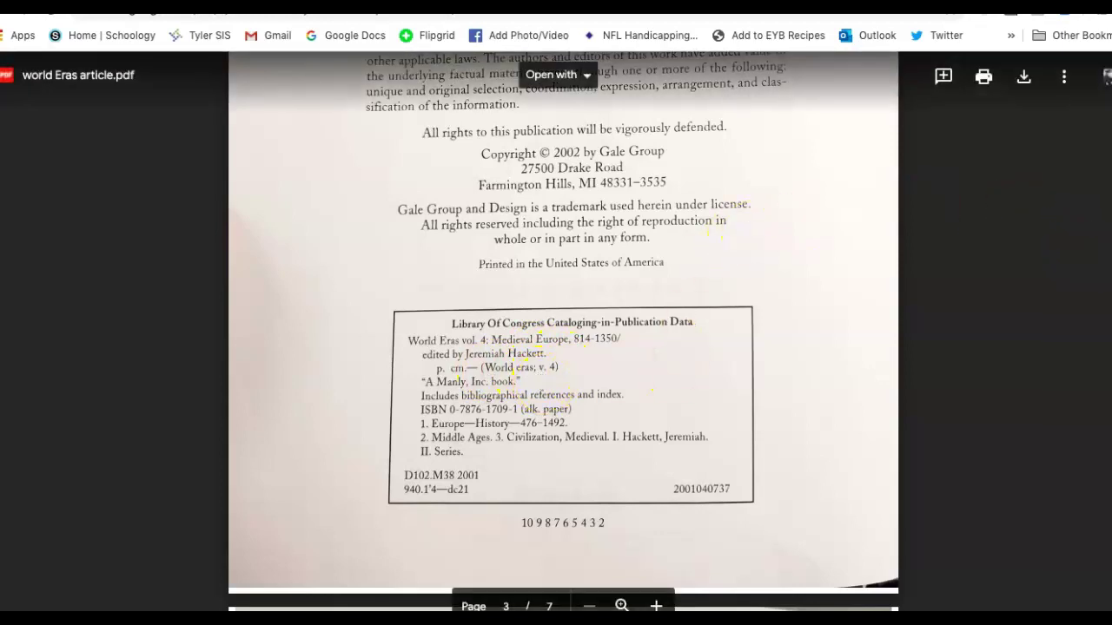
scroll(1035, 215, "up", 3)
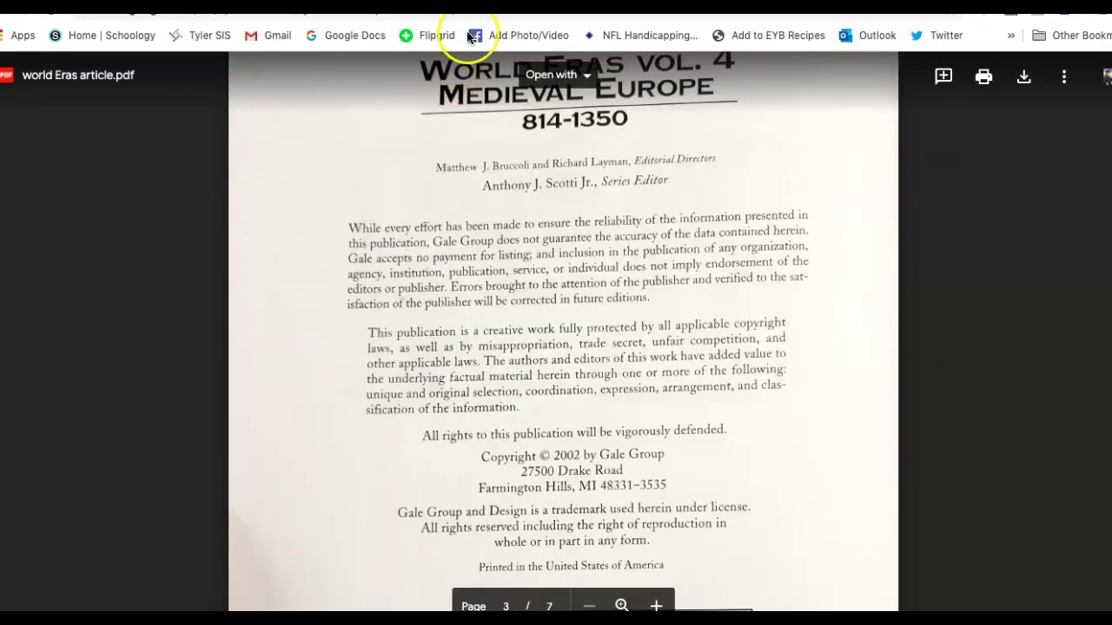
Step: Switch to NoodleTools, open the "Farmers and Peasants: Building Peasant Communities" citation for editing and change its source type to Reference Source
left_click(591, 4)
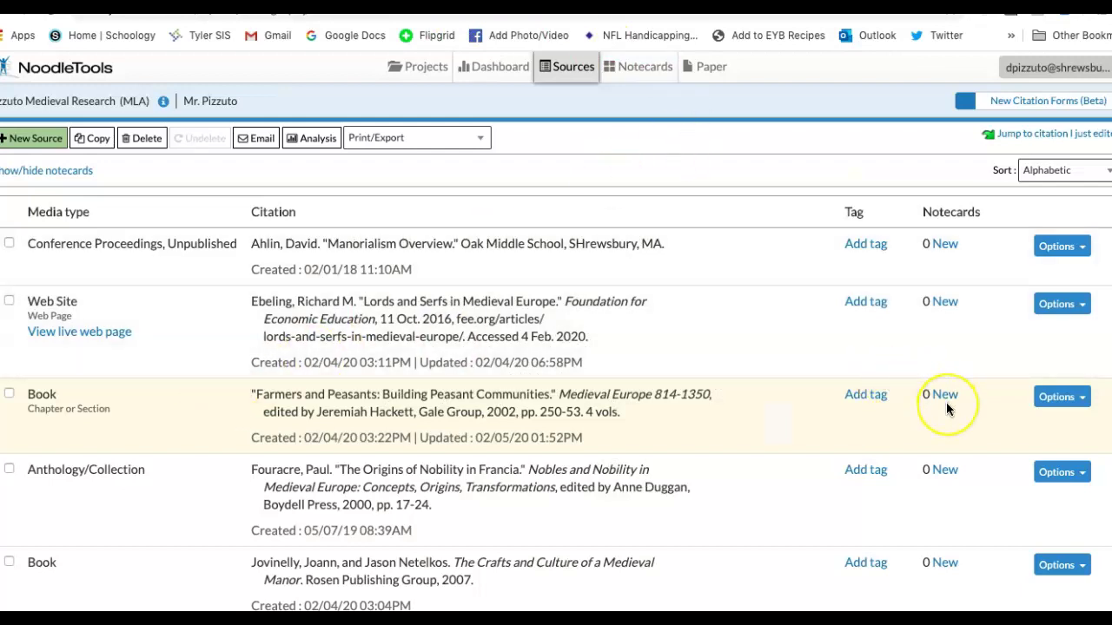
left_click(1061, 398)
left_click(1030, 423)
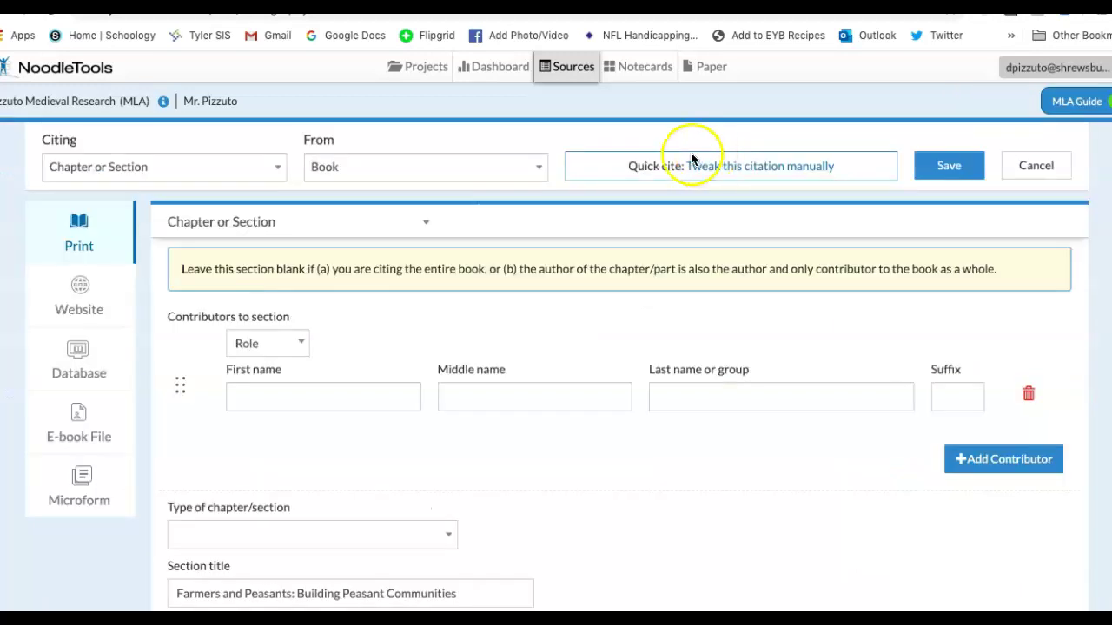
left_click(422, 166)
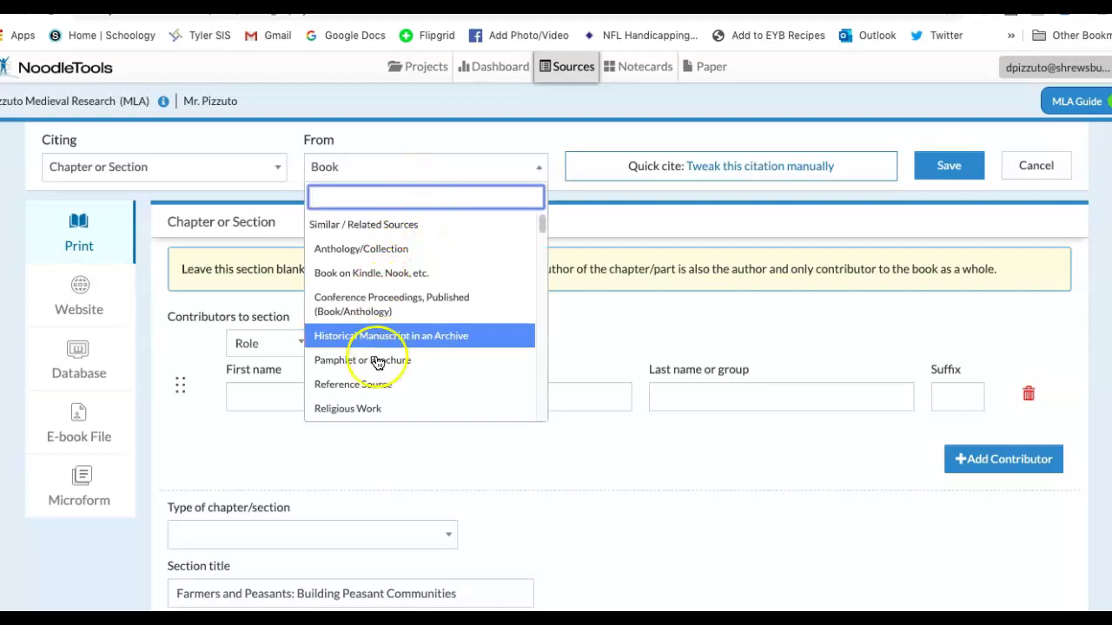
left_click(373, 385)
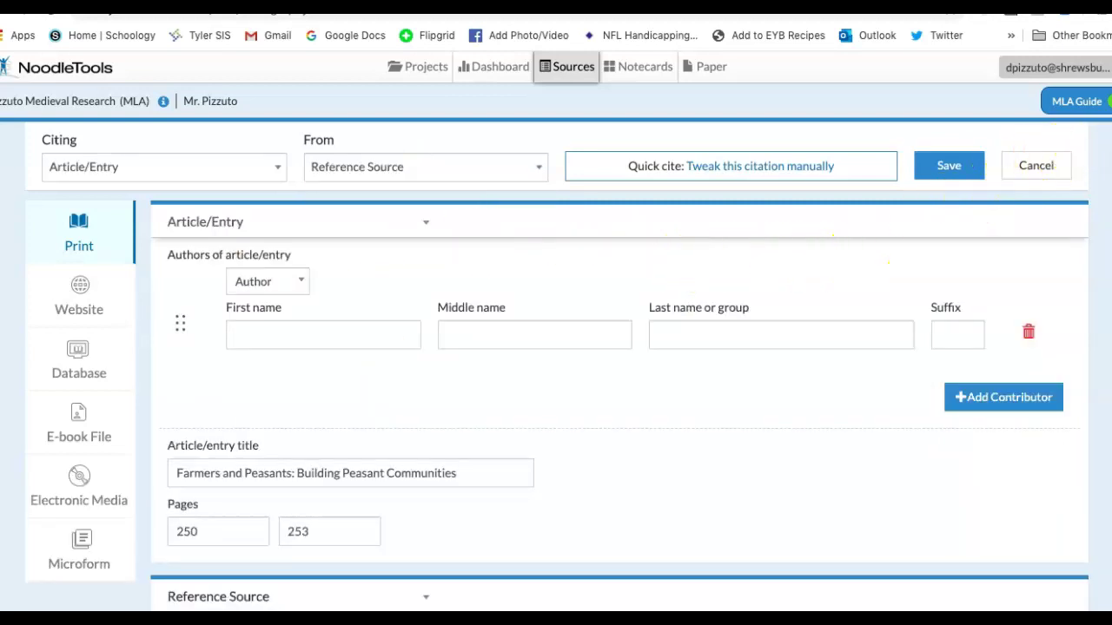
Step: Review the citation form's article title, pages, editor, encyclopedia title, volume and publisher fields
scroll(619, 382, "down", 1)
scroll(619, 382, "up", 1)
scroll(620, 383, "down", 1)
scroll(620, 383, "up", 1)
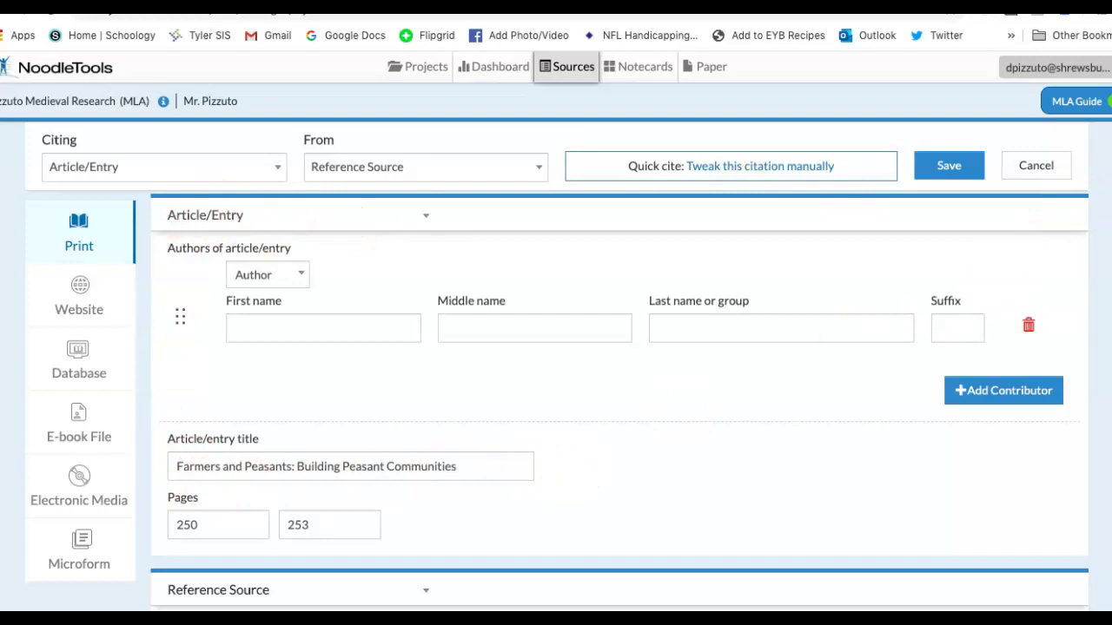
scroll(619, 399, "down", 5)
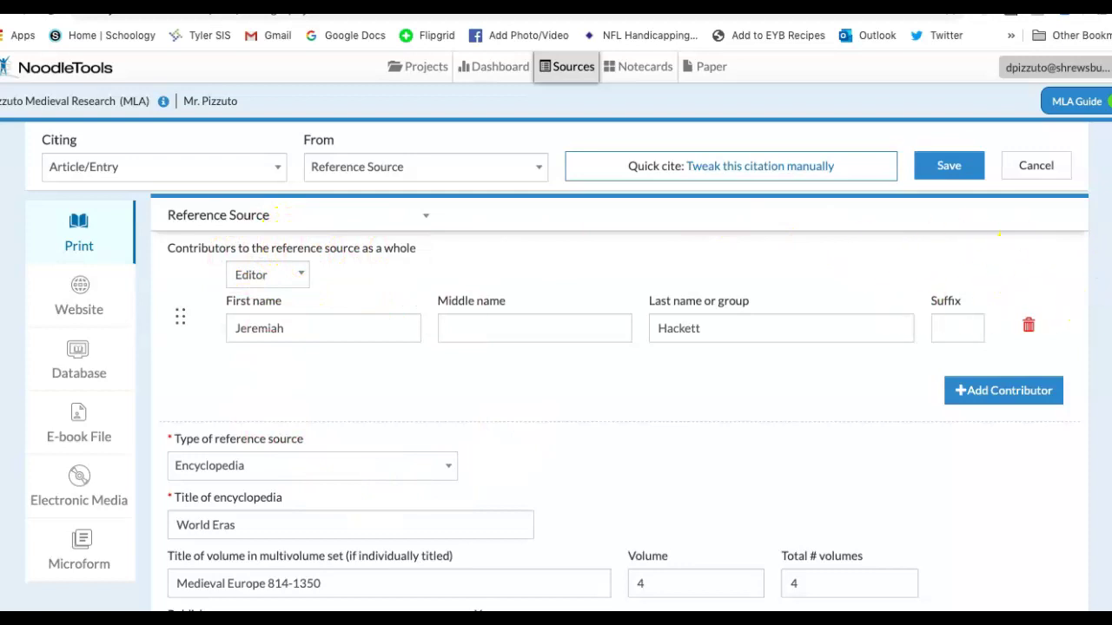
scroll(780, 268, "down", 1)
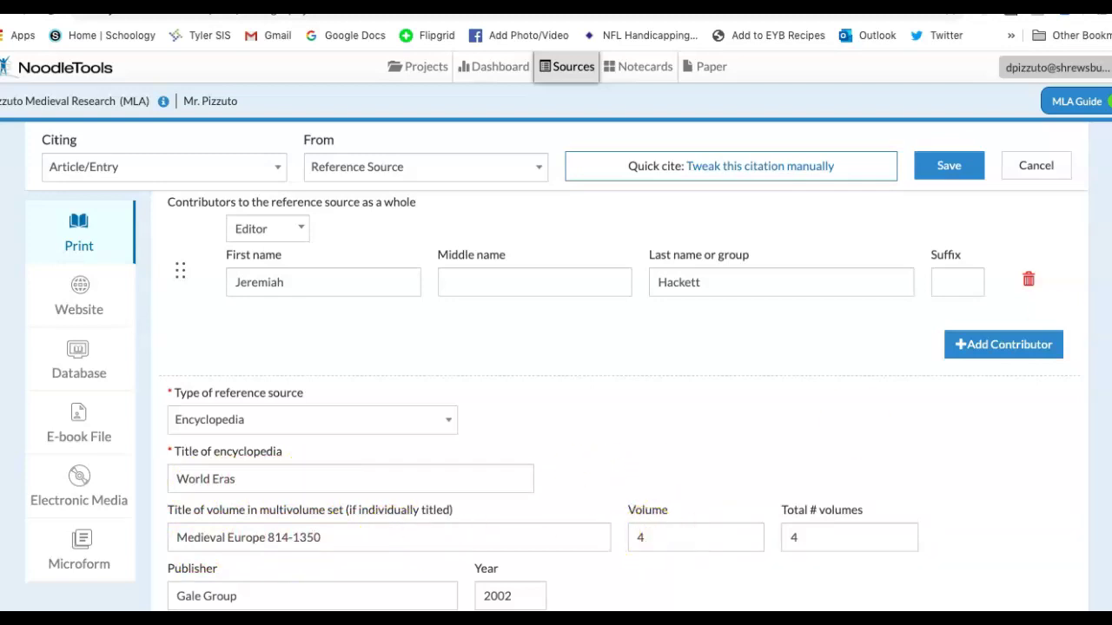
scroll(958, 354, "down", 2)
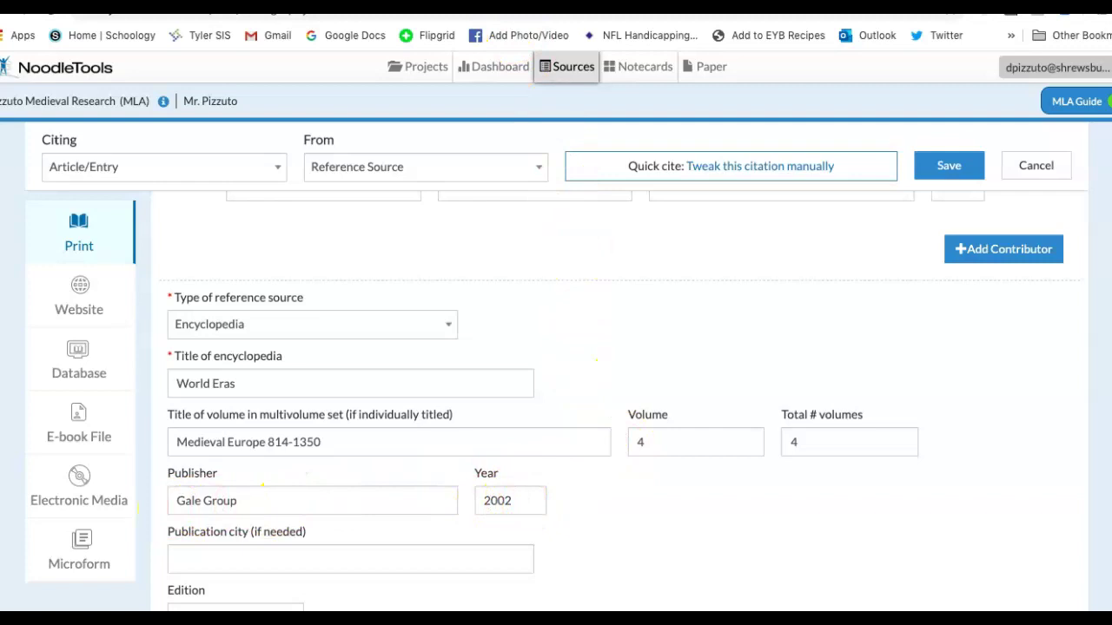
Step: Switch to the World Eras PDF and examine the article pages for the section title, any author credit and the page range
left_click(527, 4)
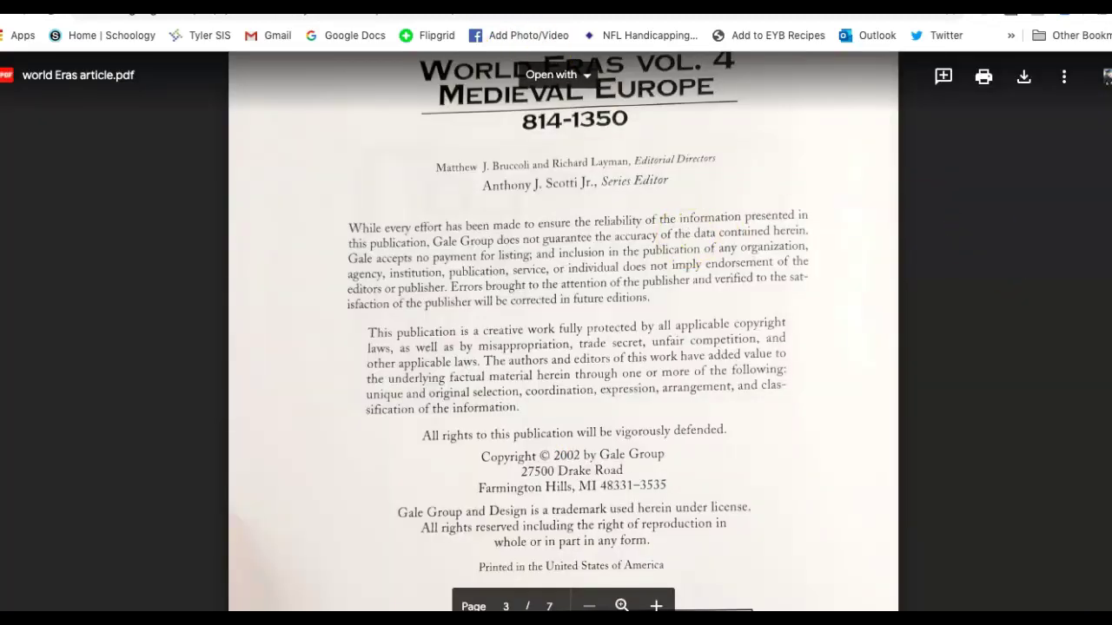
scroll(563, 330, "up", 8)
scroll(563, 330, "down", 8)
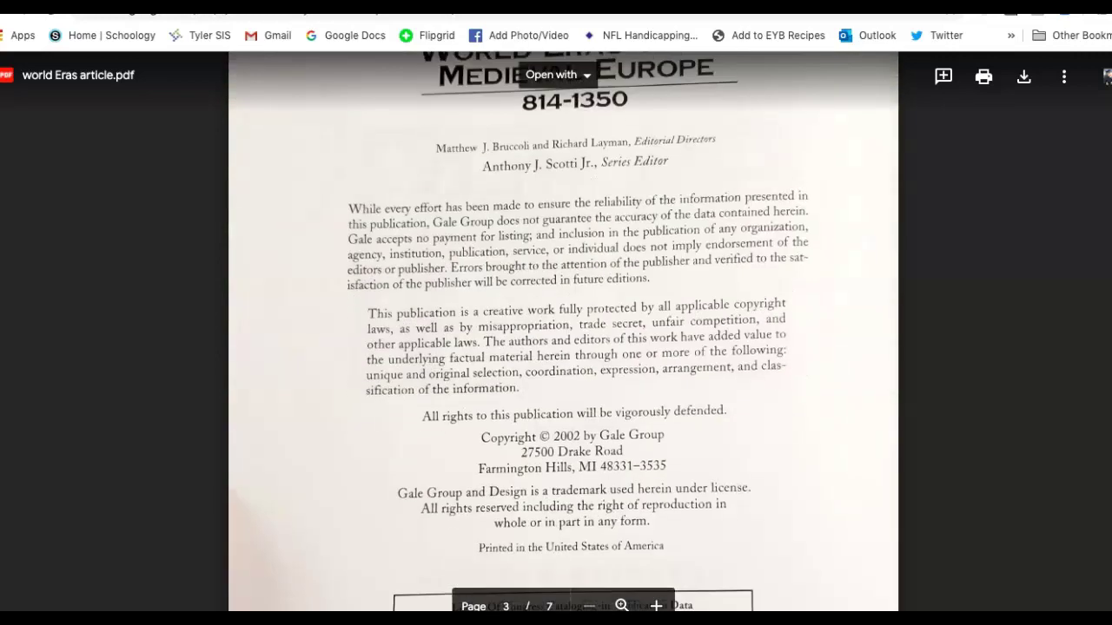
scroll(563, 331, "down", 10)
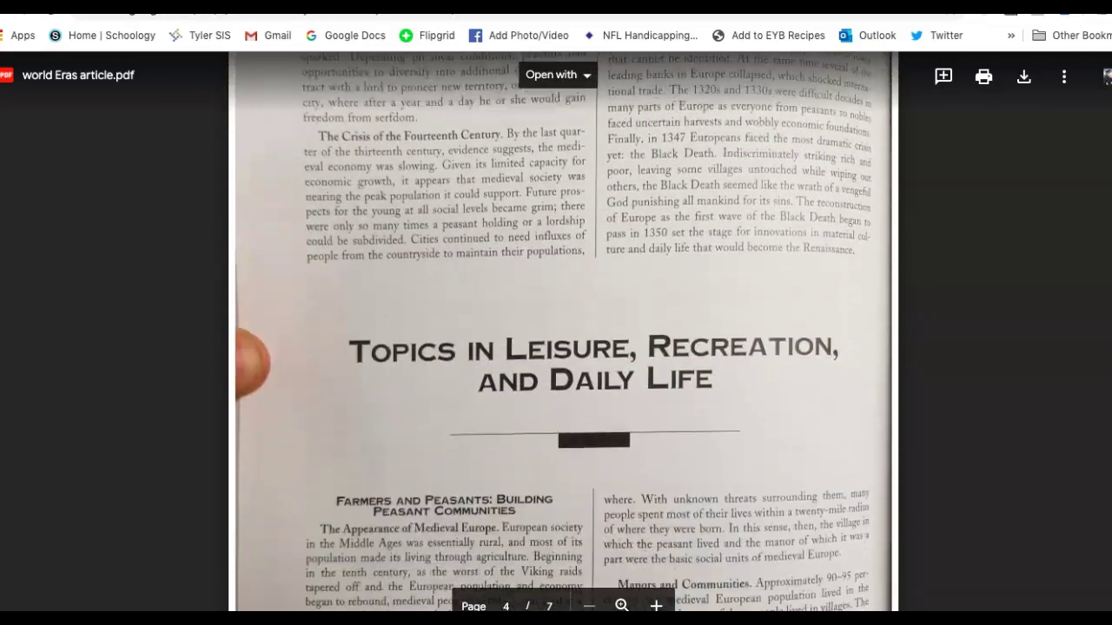
scroll(728, 300, "down", 3)
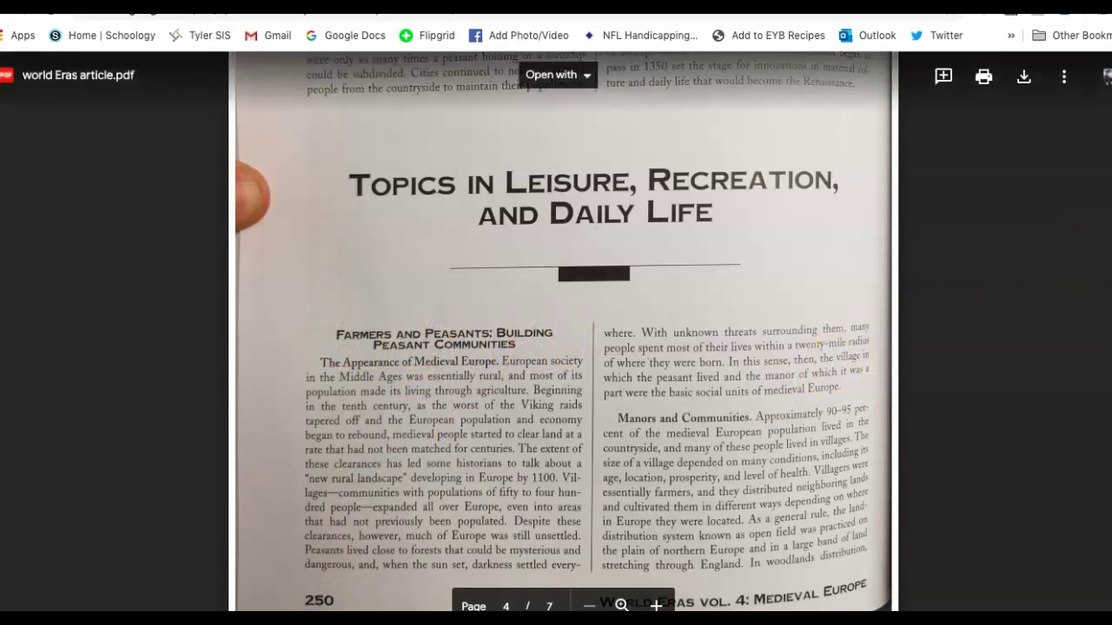
scroll(563, 331, "down", 15)
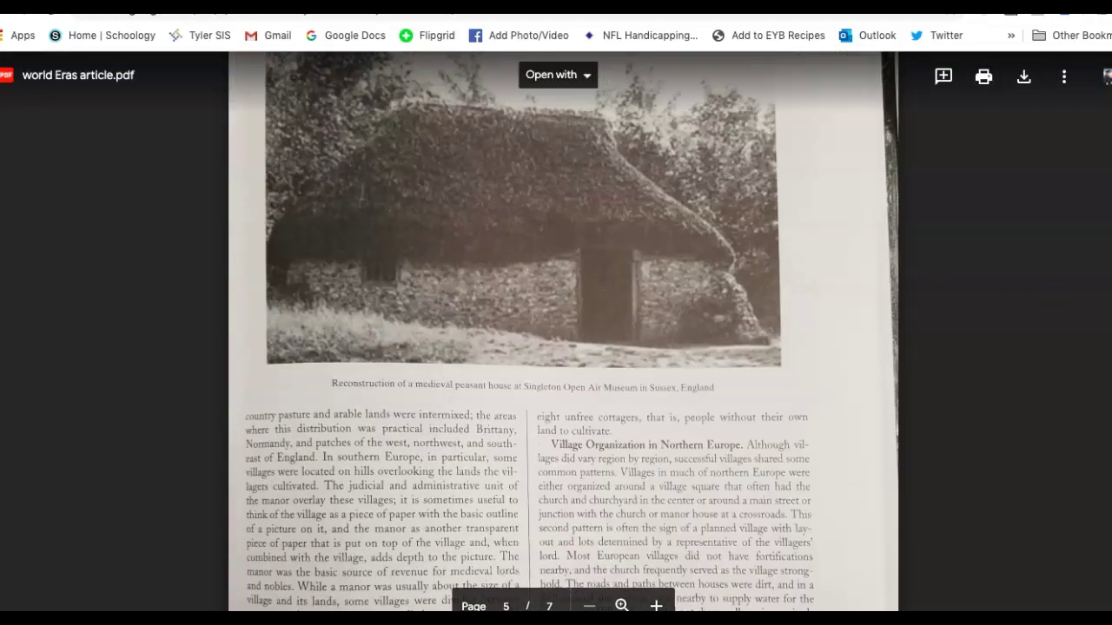
scroll(563, 331, "down", 10)
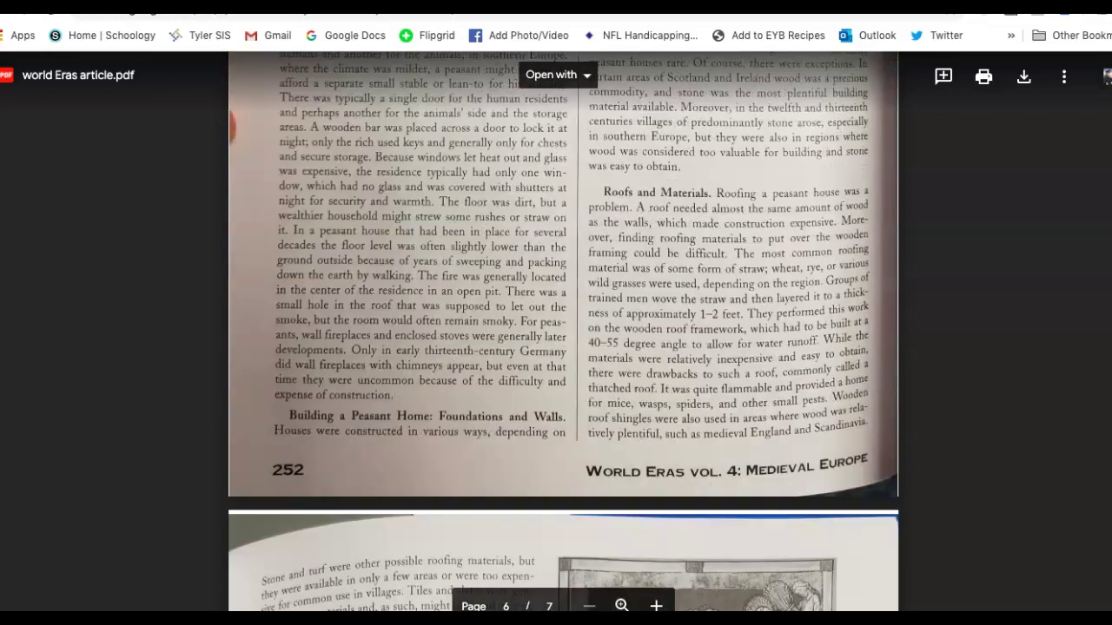
scroll(563, 331, "down", 9)
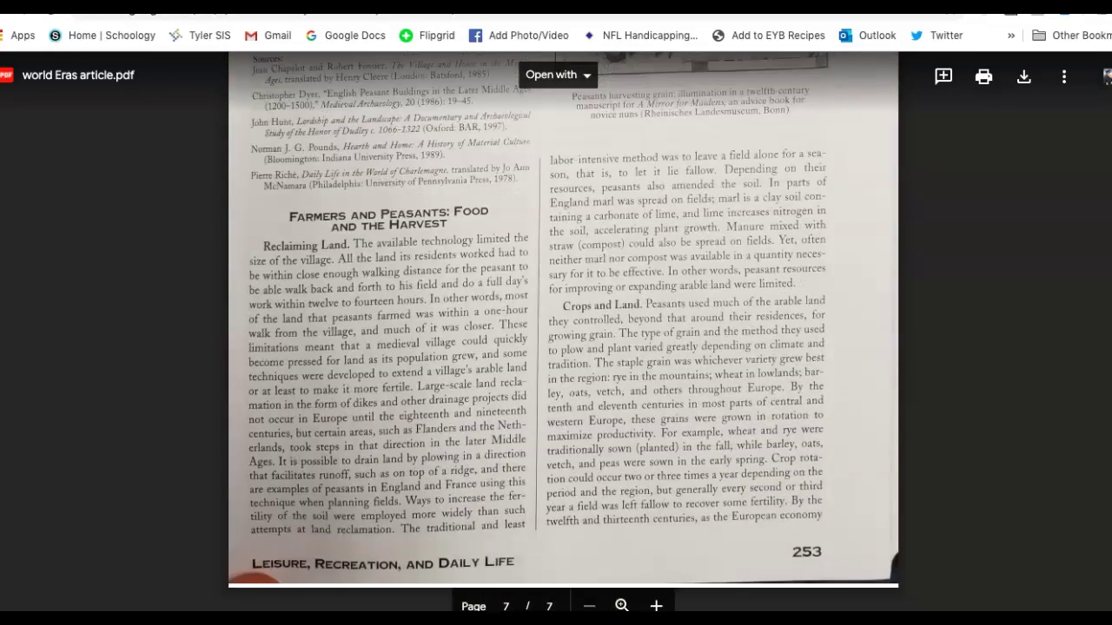
scroll(563, 331, "up", 4)
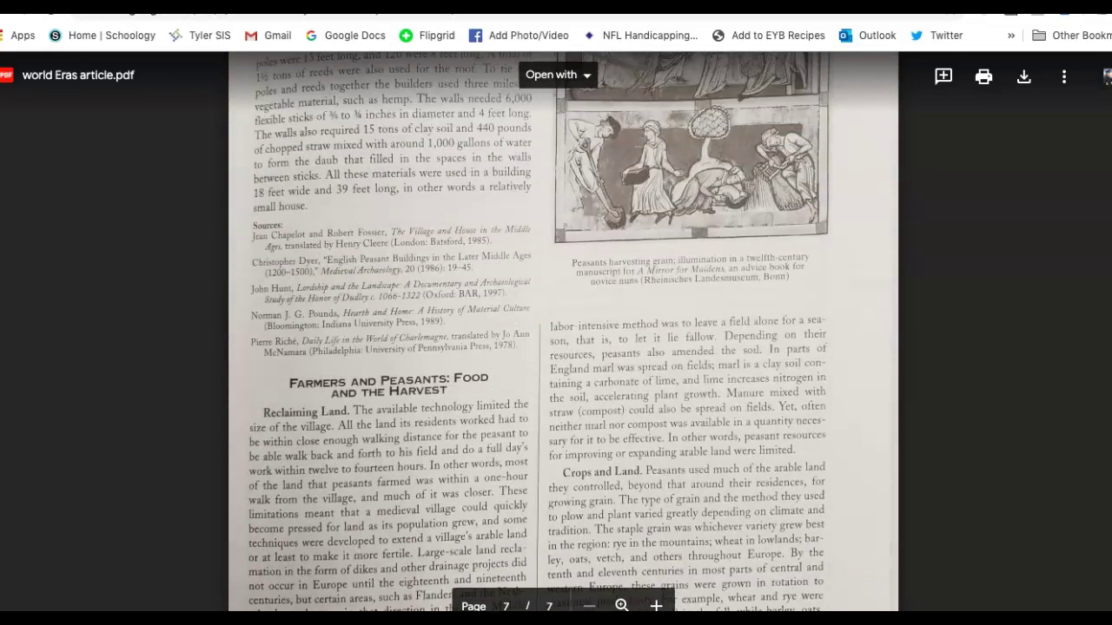
scroll(563, 331, "up", 1)
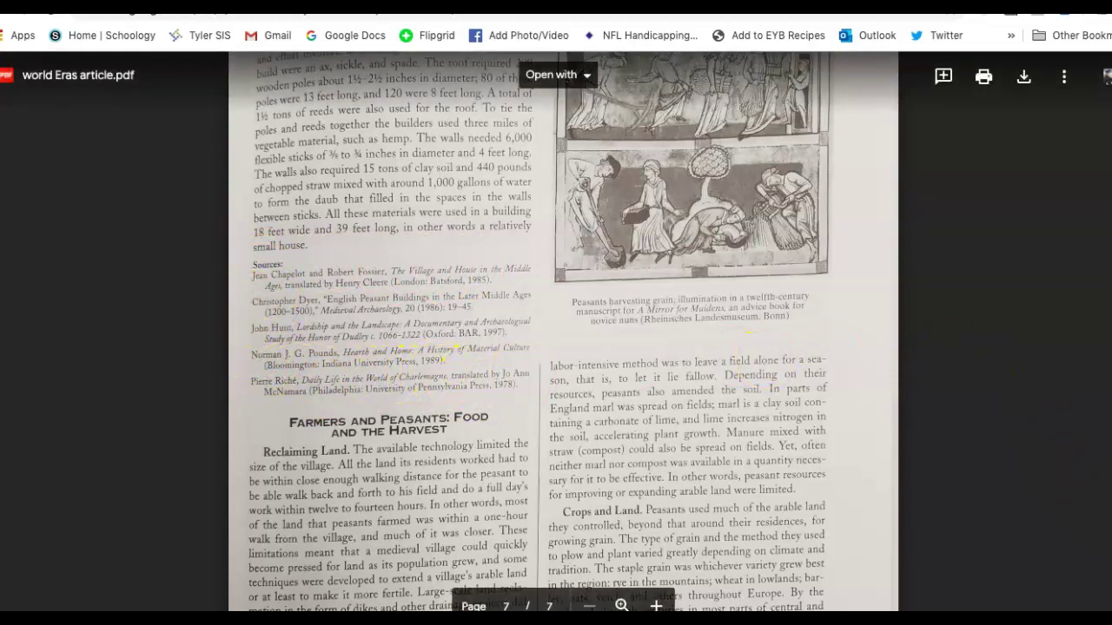
scroll(445, 356, "up", 20)
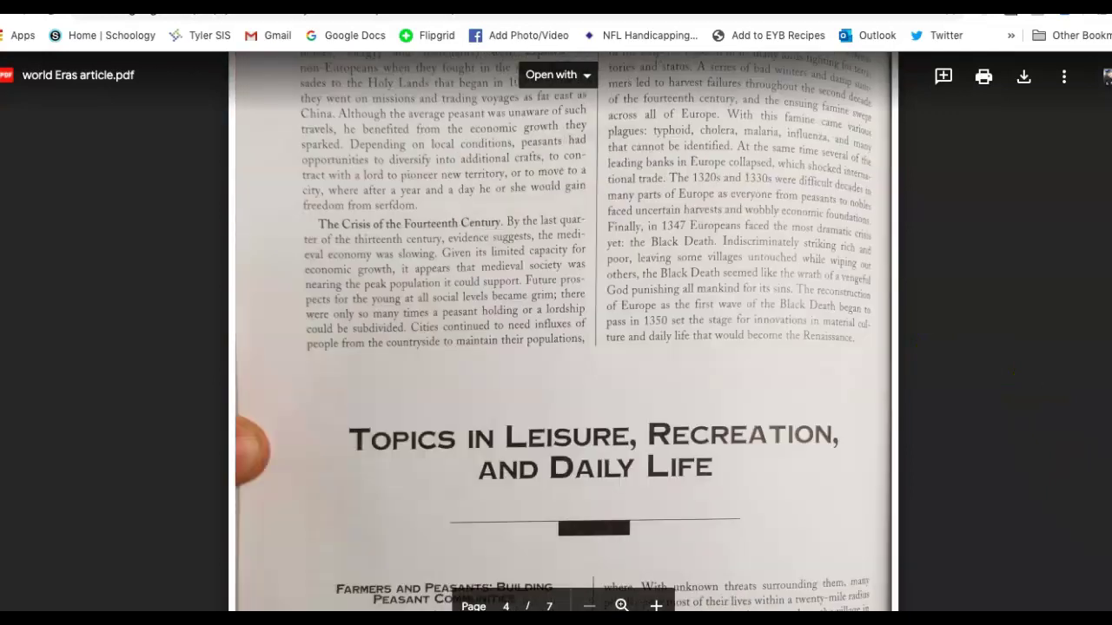
scroll(452, 330, "down", 4)
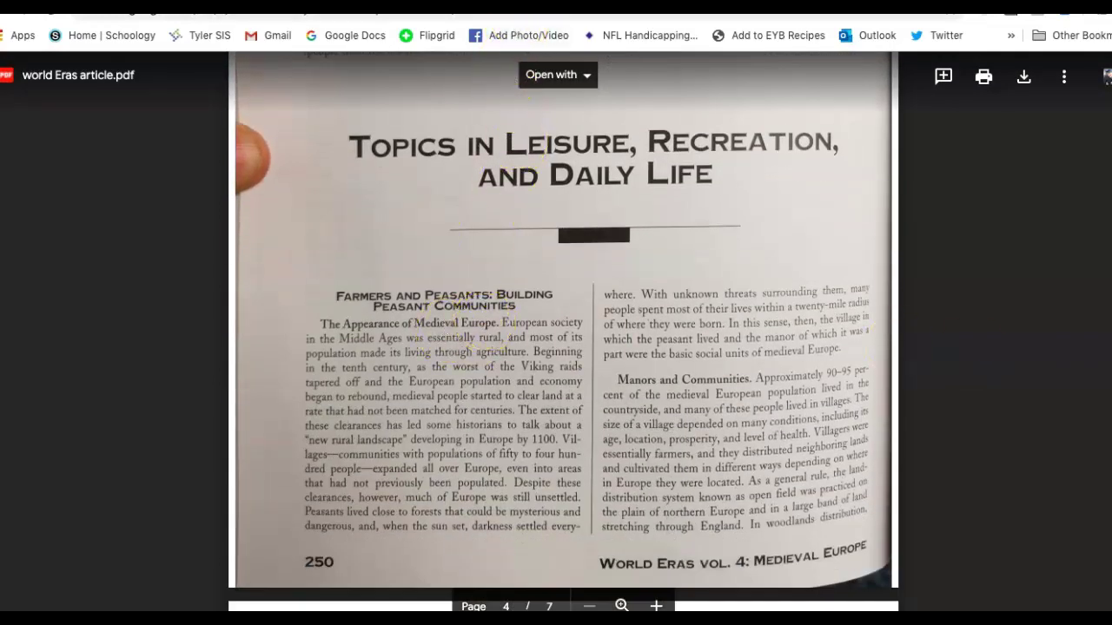
Step: Return to the NoodleTools citation form, recheck the article and reference source fields, and save the citation
left_click(417, 3)
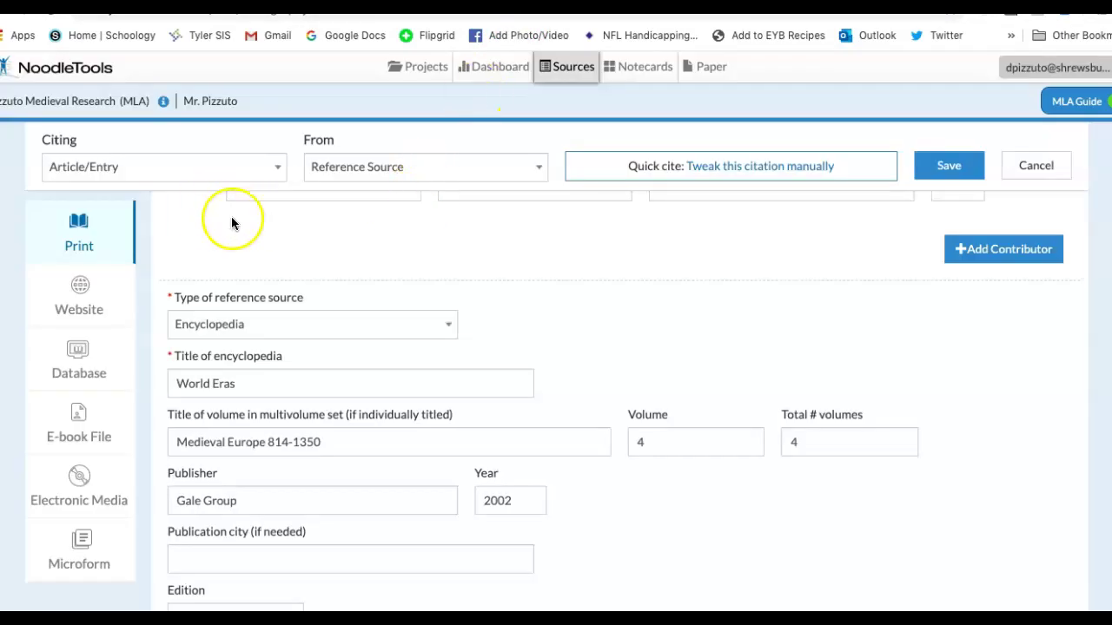
scroll(617, 400, "up", 5)
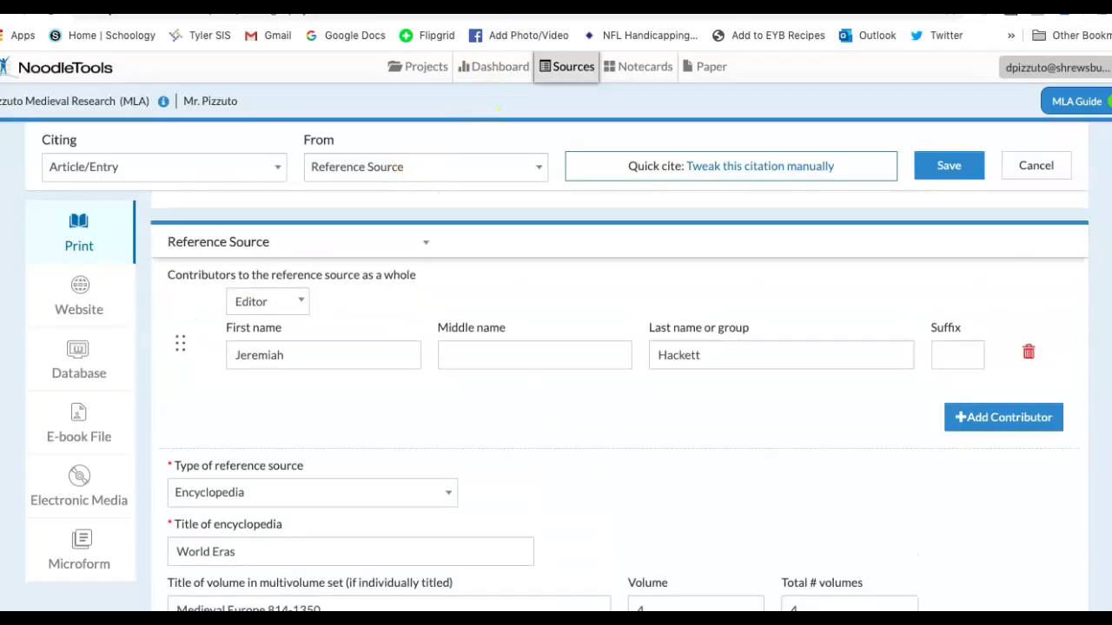
scroll(620, 397, "up", 1)
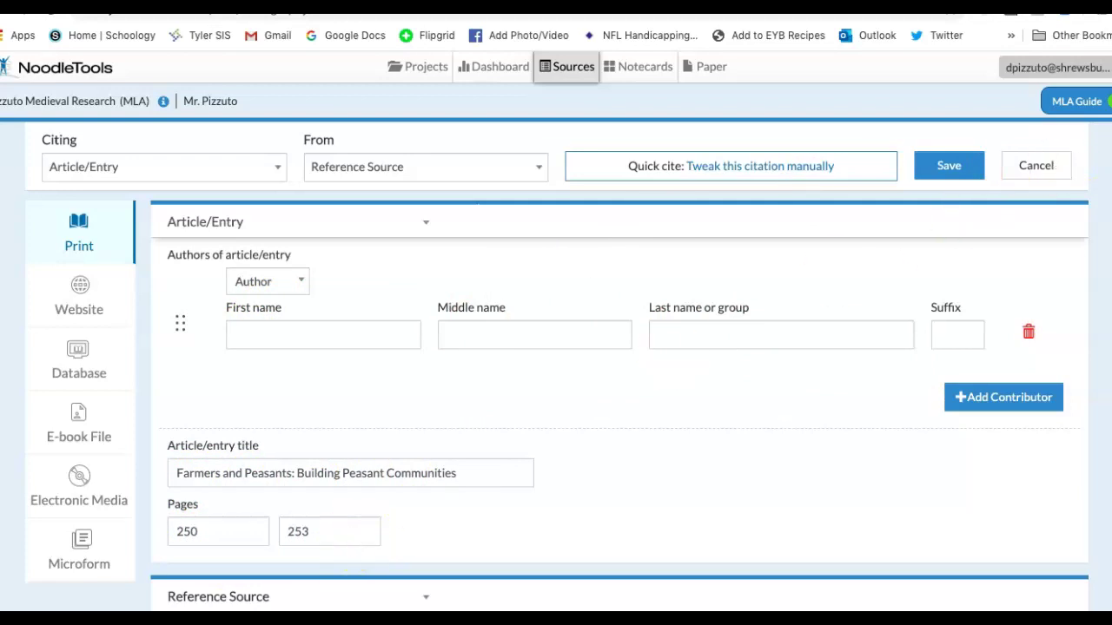
scroll(619, 390, "down", 1)
scroll(620, 391, "up", 1)
scroll(619, 391, "down", 5)
scroll(619, 390, "up", 5)
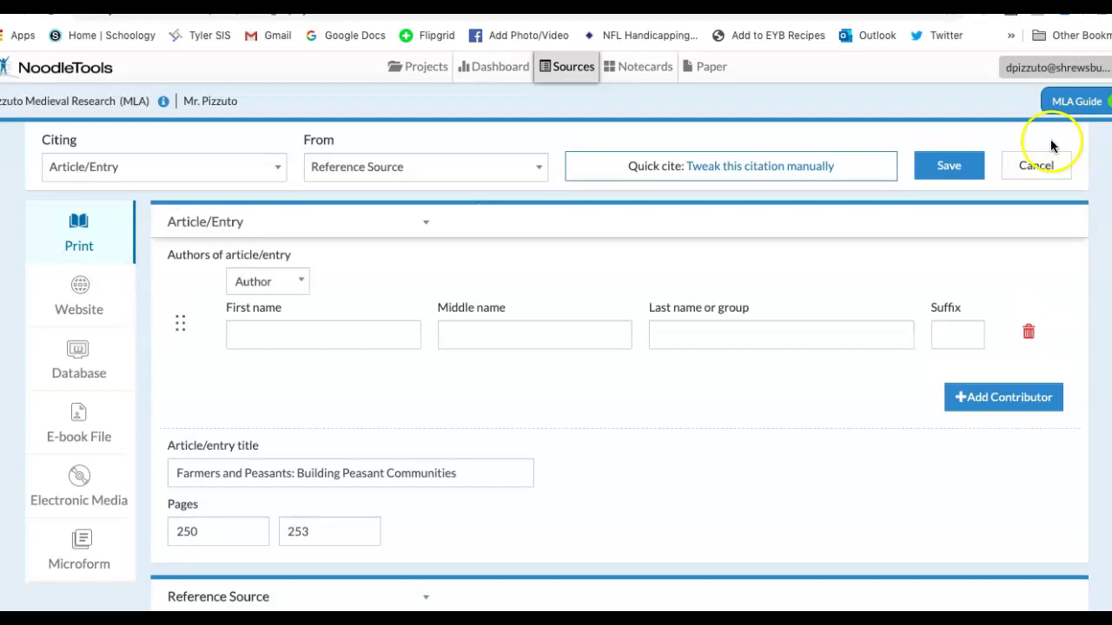
left_click(947, 170)
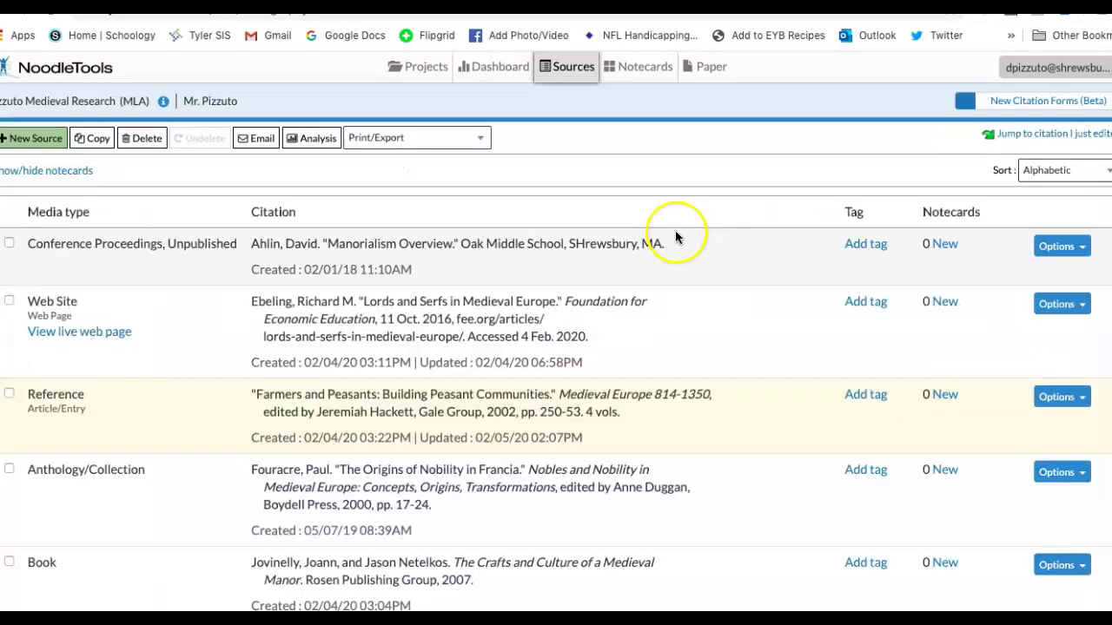